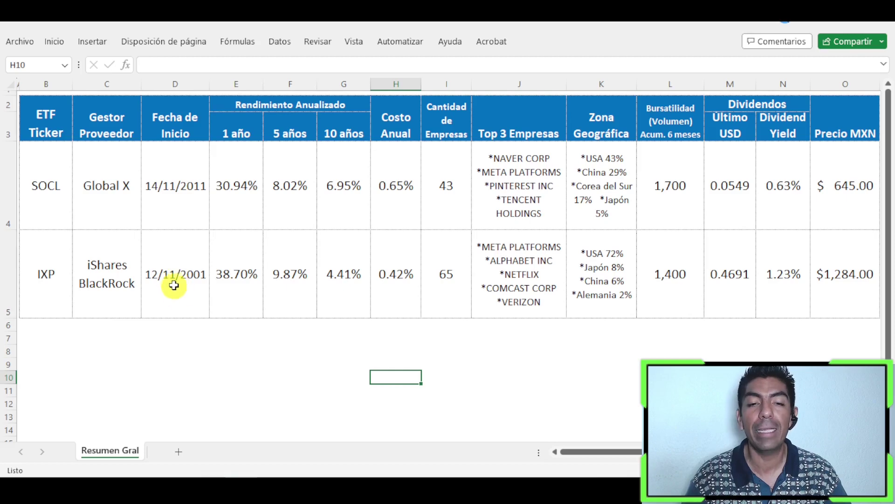
# Fill the Fecha de Inicio cell light green for IXP (D5) and gold for SOCL (D4)
pyautogui.click(169, 280)
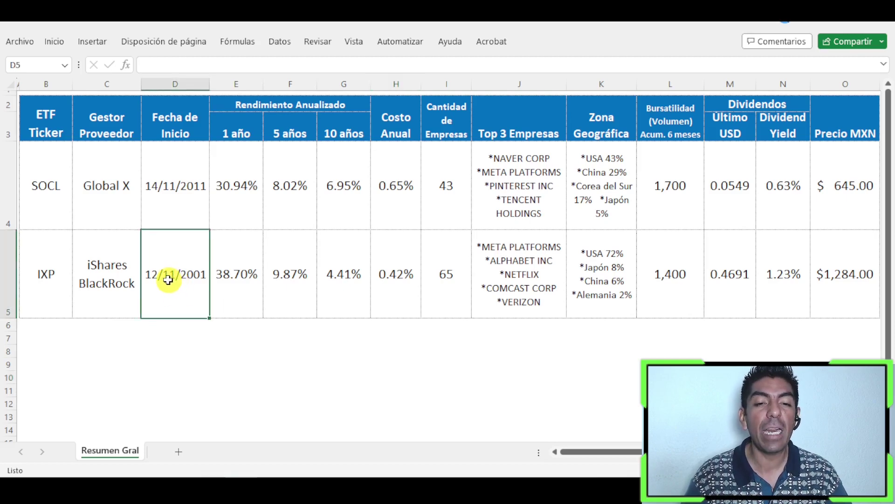
pyautogui.rightClick(171, 284)
pyautogui.click(238, 459)
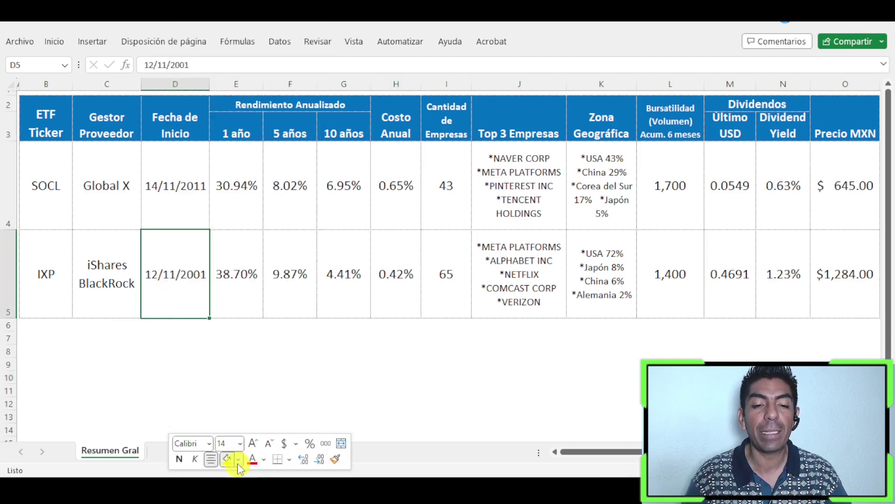
pyautogui.click(271, 399)
pyautogui.click(167, 192)
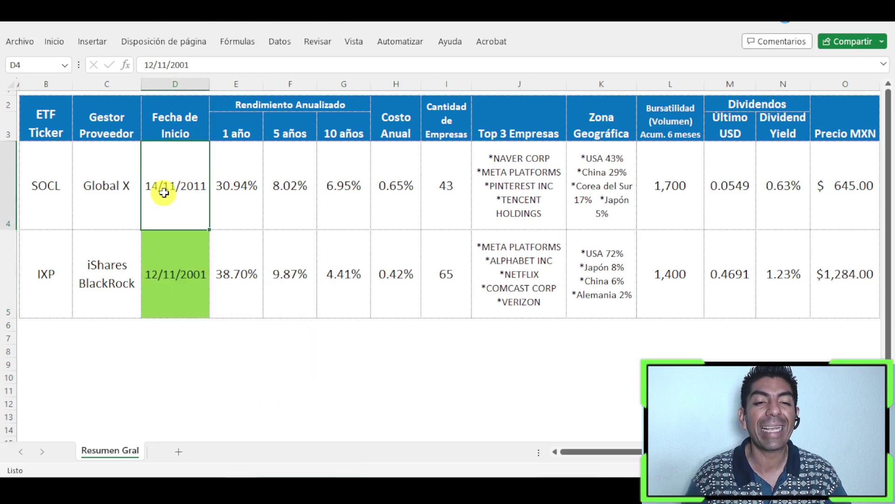
pyautogui.rightClick(167, 192)
pyautogui.click(234, 34)
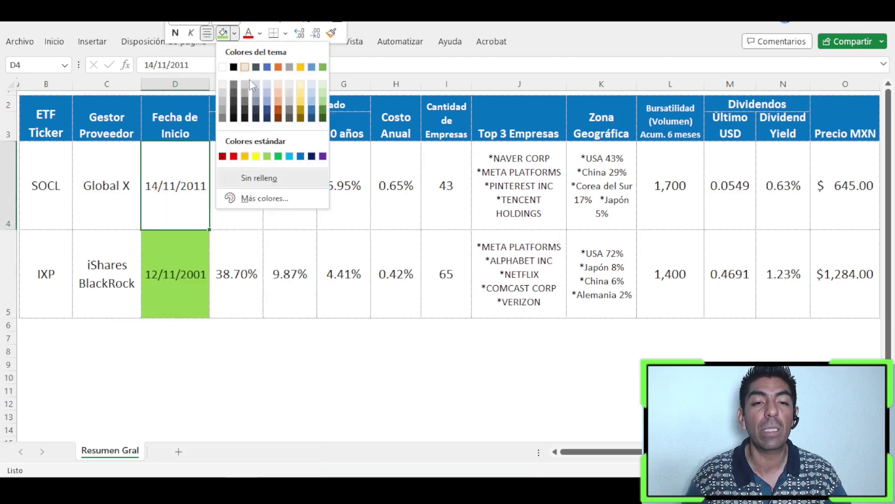
pyautogui.click(244, 155)
pyautogui.click(278, 329)
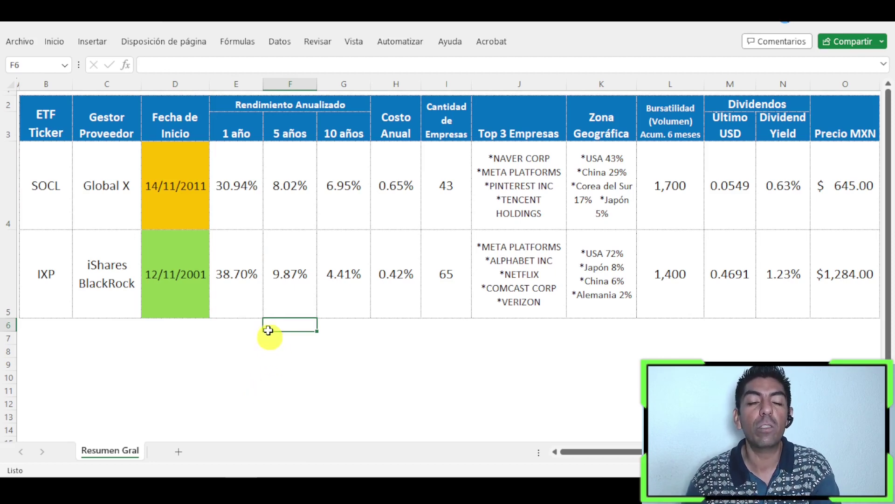
# Fill the 1-year return cell medium green for IXP (E5) and gold for SOCL (E4)
pyautogui.rightClick(245, 282)
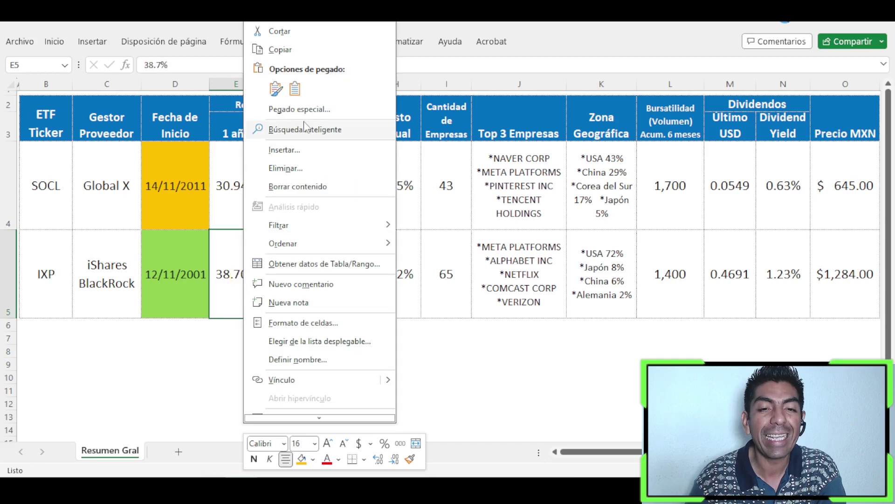
pyautogui.click(312, 458)
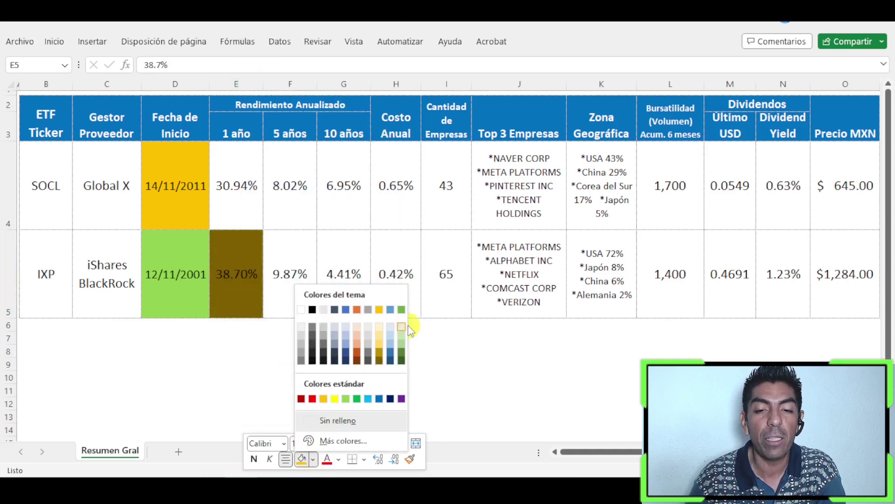
pyautogui.click(397, 306)
pyautogui.rightClick(238, 194)
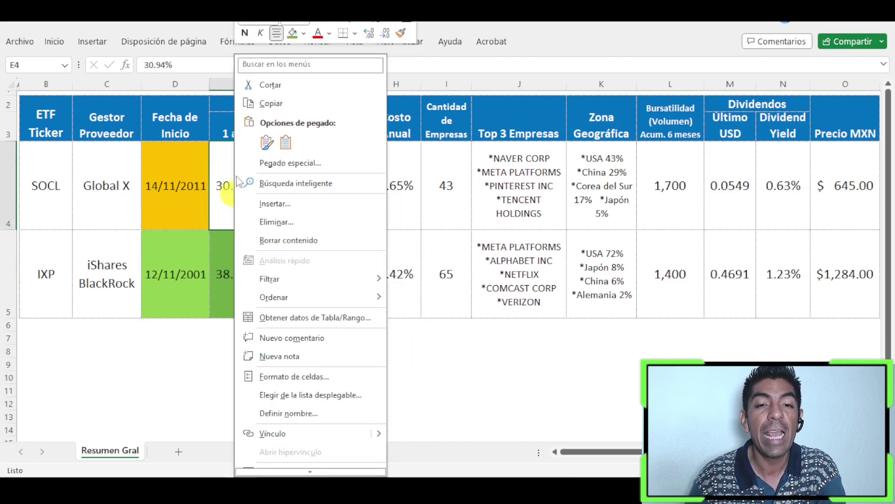
pyautogui.click(305, 36)
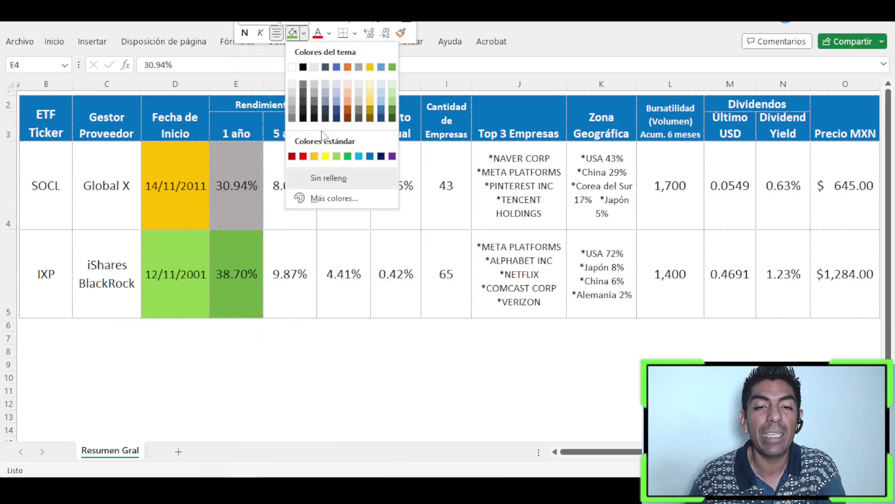
pyautogui.click(313, 155)
pyautogui.click(248, 351)
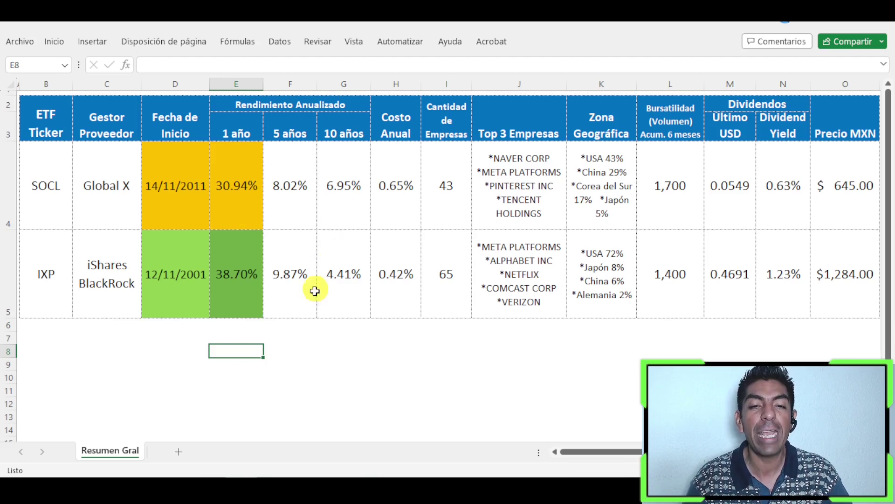
# Fill the 5-year return cell medium green for IXP (F5) and gold for SOCL (F4)
pyautogui.click(291, 274)
pyautogui.rightClick(292, 273)
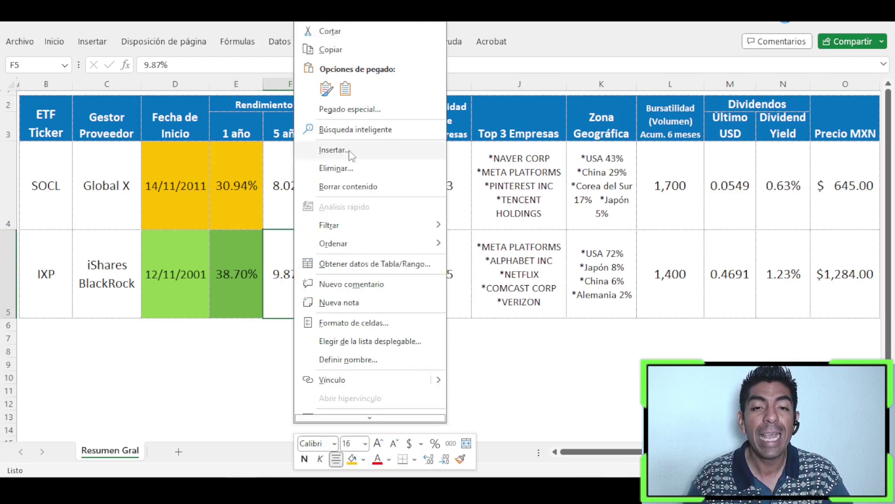
pyautogui.click(363, 458)
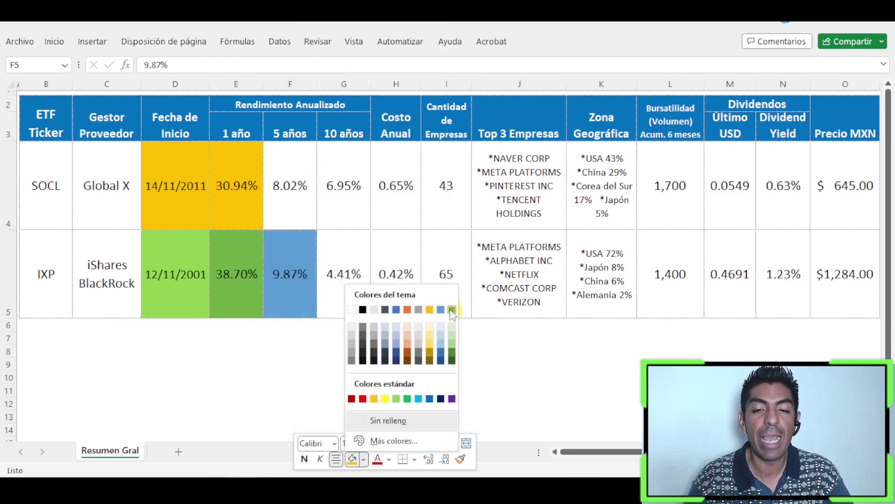
pyautogui.click(448, 305)
pyautogui.rightClick(294, 202)
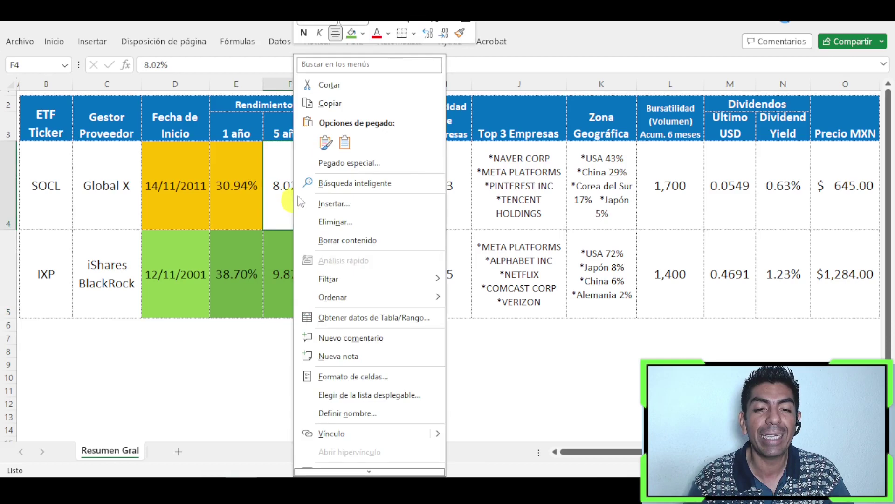
pyautogui.click(363, 33)
pyautogui.click(429, 69)
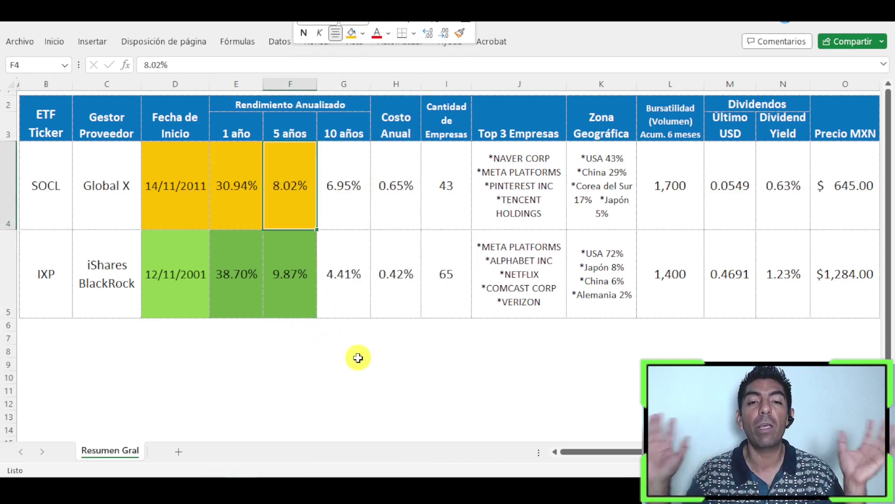
# Fill the 10-year return cell light green for SOCL (G4) and gold for IXP (G5)
pyautogui.click(350, 195)
pyautogui.rightClick(350, 196)
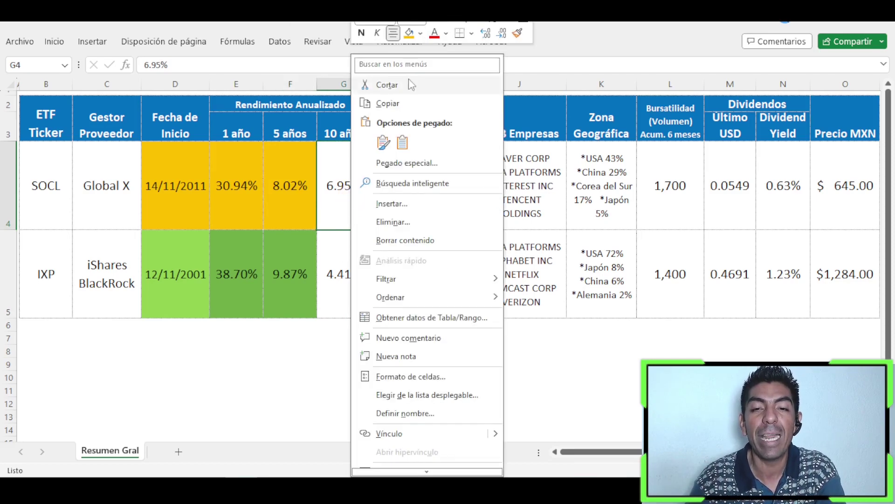
pyautogui.click(420, 33)
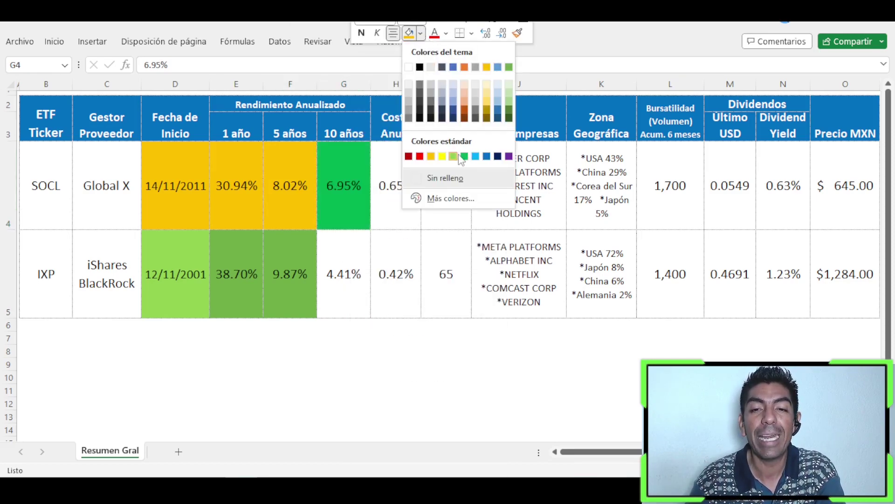
pyautogui.click(453, 156)
pyautogui.rightClick(356, 275)
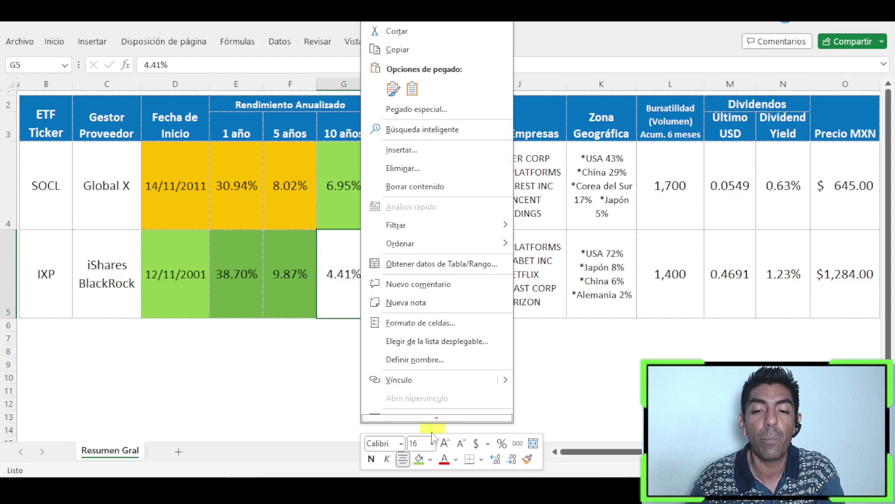
pyautogui.click(430, 459)
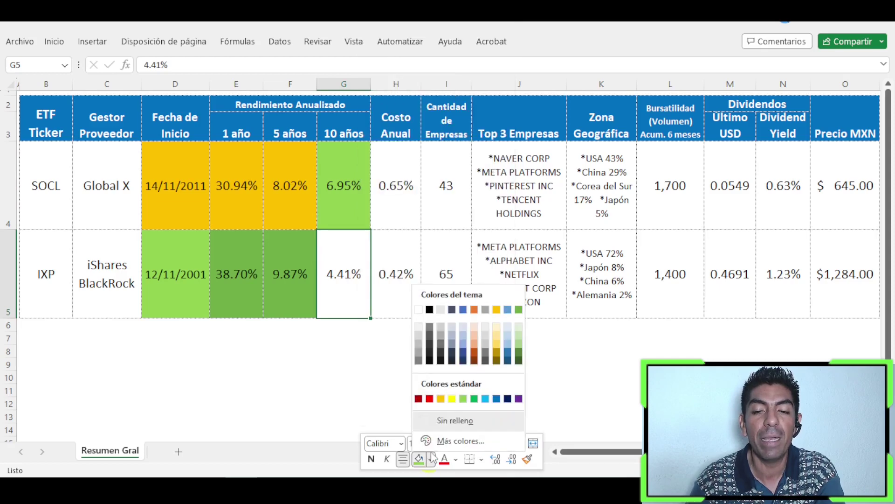
pyautogui.click(496, 310)
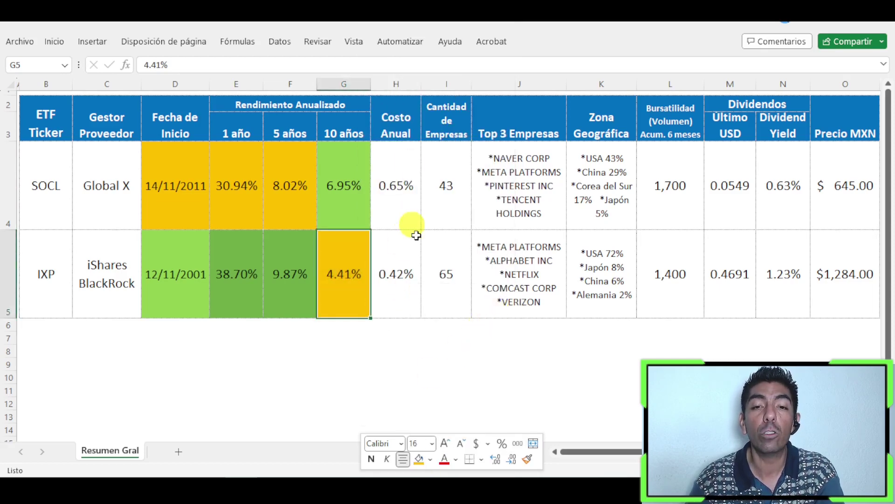
# Fill the Costo Anual cell gold for IXP (H5) and light green for SOCL (H4)
pyautogui.rightClick(395, 280)
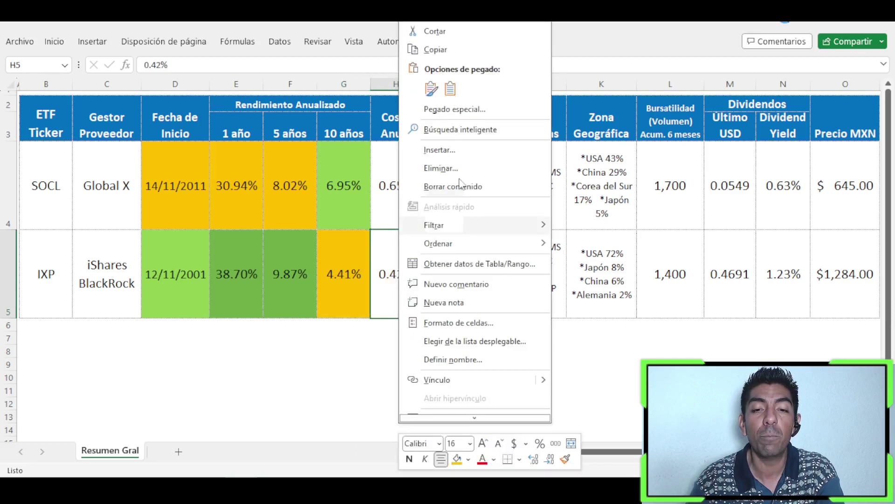
pyautogui.click(458, 464)
pyautogui.rightClick(406, 182)
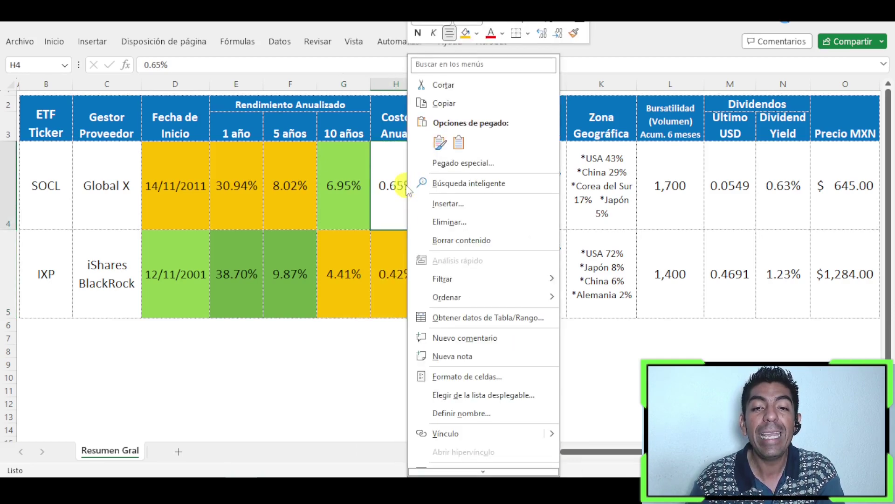
pyautogui.click(479, 34)
pyautogui.click(479, 33)
pyautogui.click(511, 153)
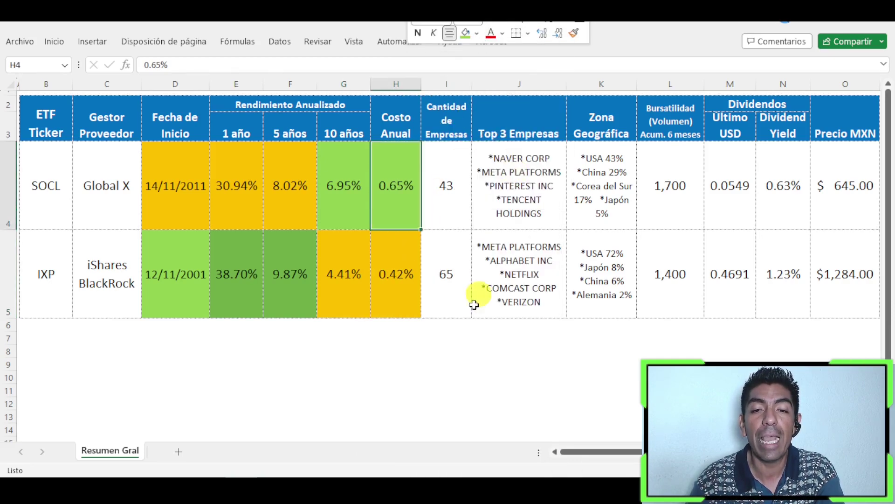
pyautogui.click(407, 344)
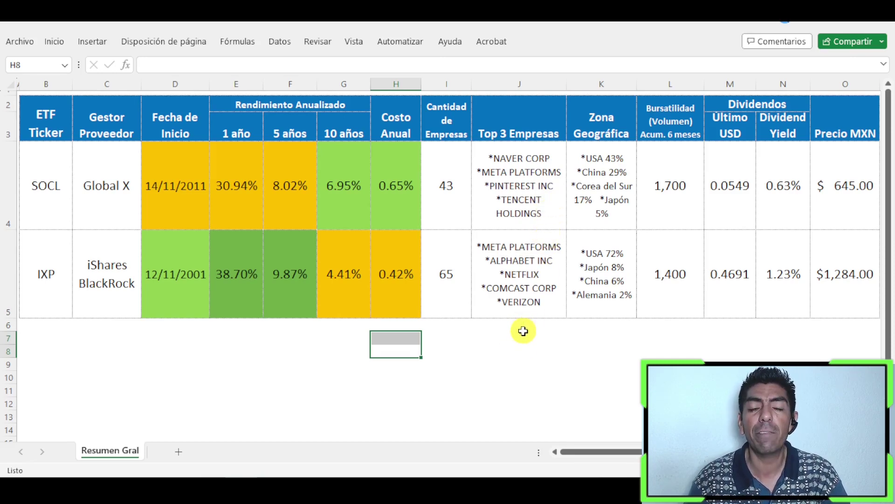
pyautogui.click(615, 194)
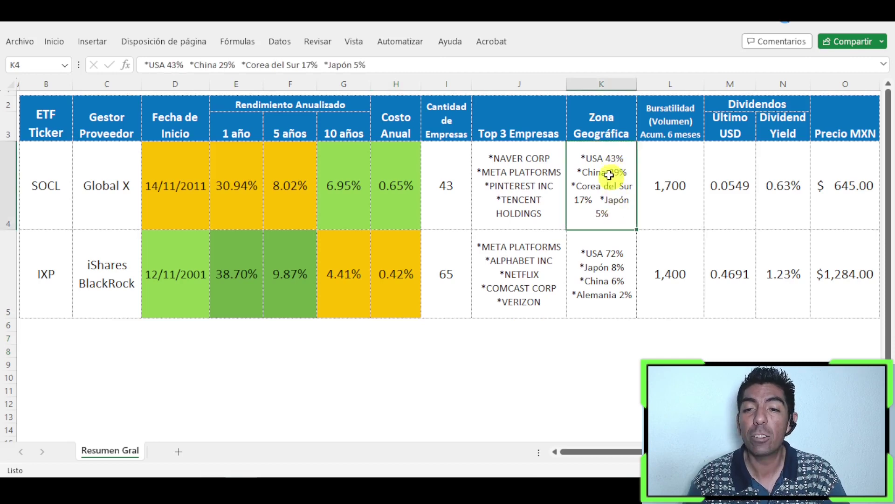
pyautogui.click(603, 333)
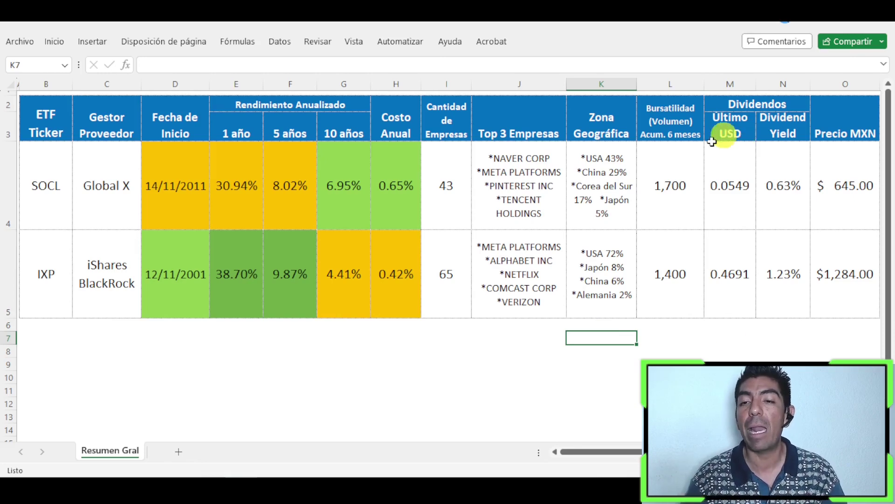
# Fill the Bursatilidad volume cell light green for SOCL (L4) and gold for IXP (L5)
pyautogui.rightClick(667, 190)
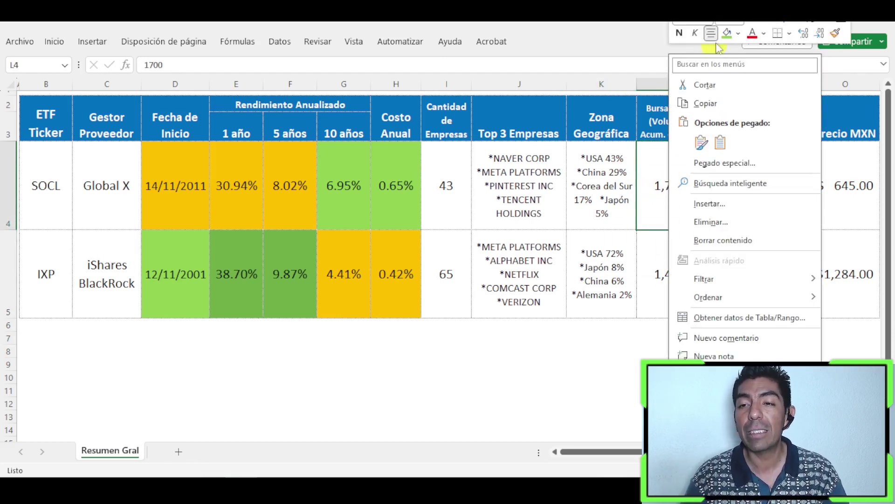
pyautogui.click(728, 34)
pyautogui.rightClick(660, 274)
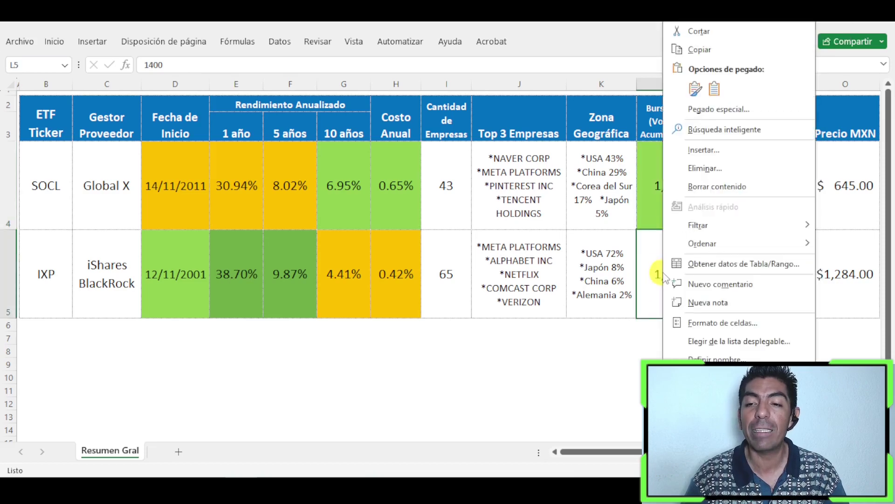
pyautogui.click(736, 408)
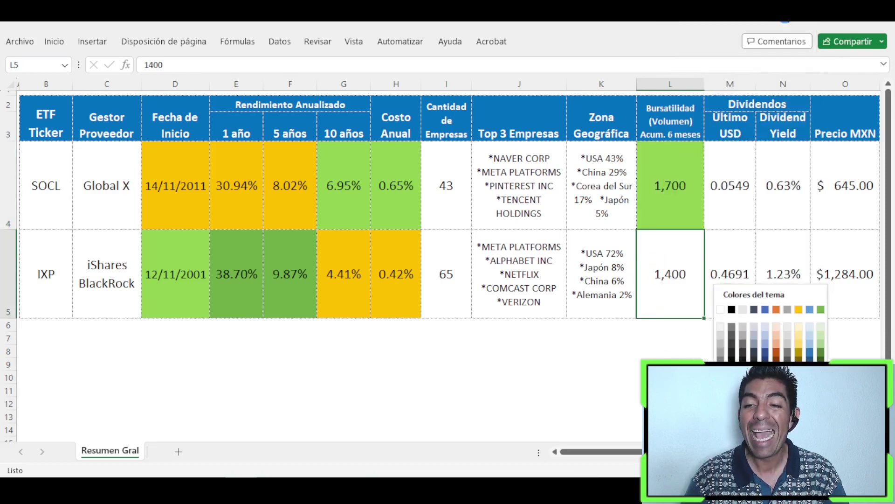
pyautogui.click(799, 310)
pyautogui.click(700, 353)
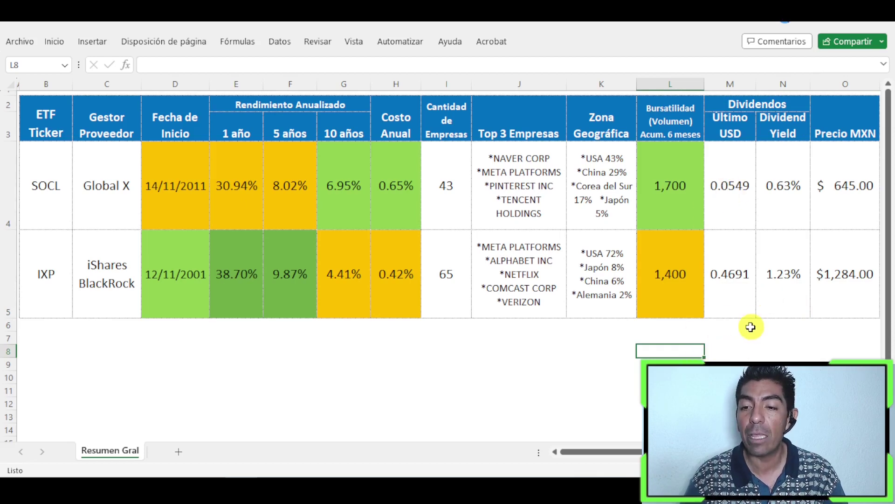
# Fill both Dividendos cells medium green for IXP (M5:N5) and gold for SOCL (M4:N4)
pyautogui.moveTo(734, 289); pyautogui.dragTo(772, 289)
pyautogui.rightClick(775, 290)
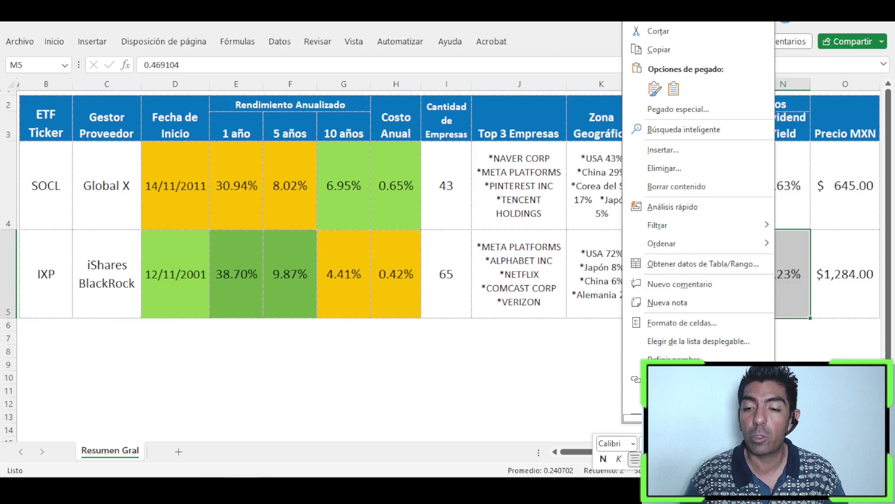
pyautogui.click(655, 458)
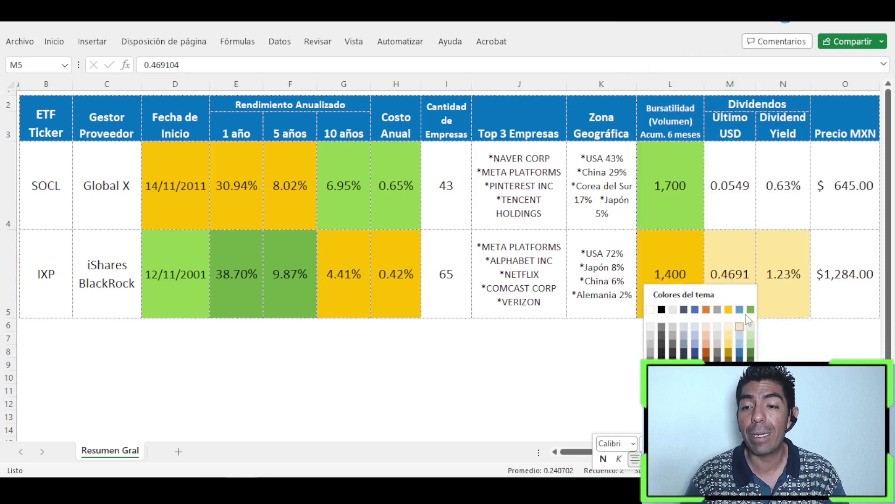
pyautogui.click(750, 310)
pyautogui.moveTo(741, 208); pyautogui.dragTo(761, 200)
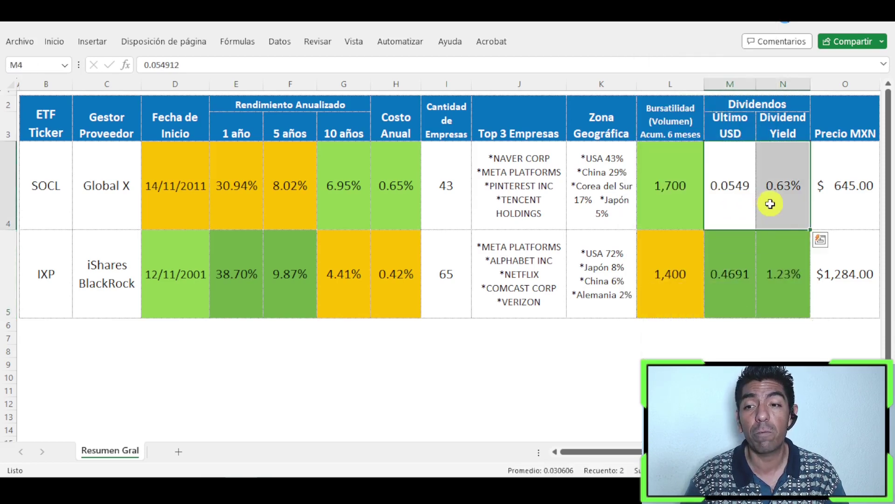
pyautogui.rightClick(768, 200)
pyautogui.click(658, 34)
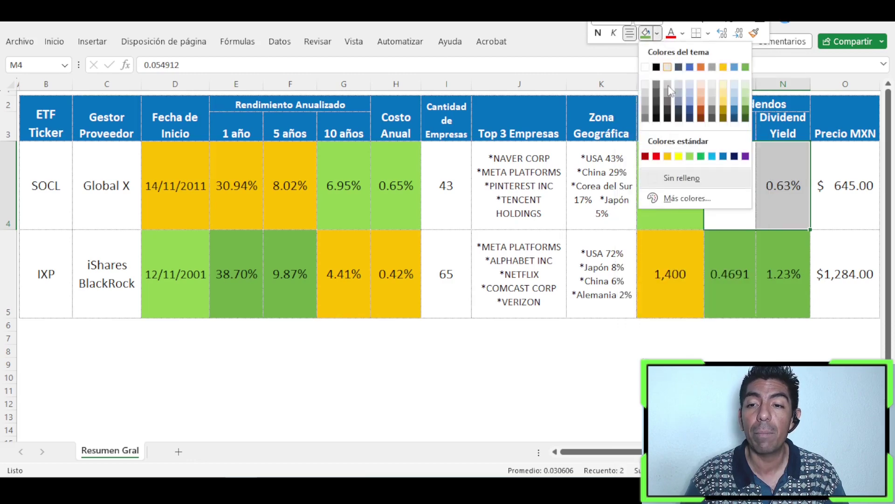
pyautogui.click(668, 157)
pyautogui.click(740, 355)
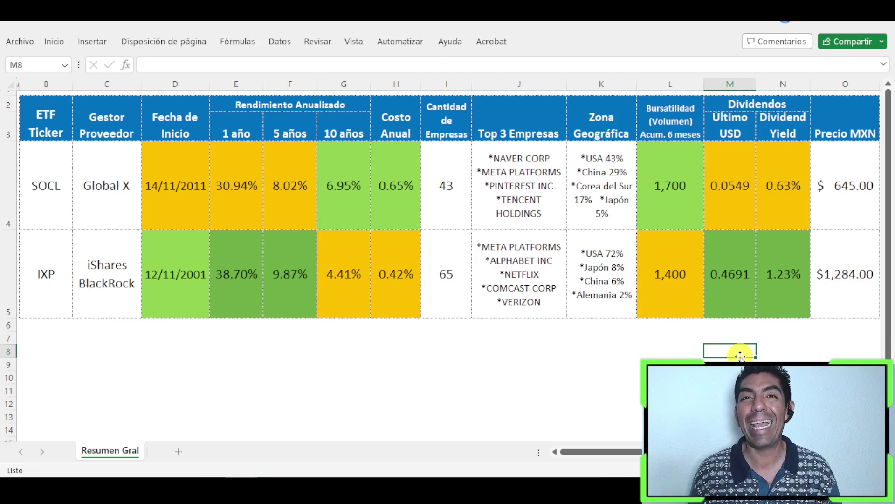
# Fill the Precio MXN cell light green for SOCL (O4) and gold for IXP (O5)
pyautogui.rightClick(835, 186)
pyautogui.click(721, 34)
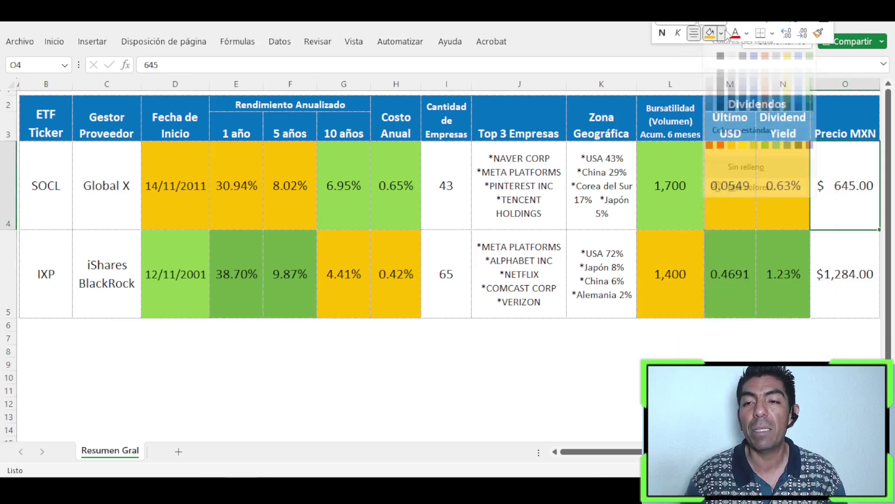
pyautogui.click(748, 158)
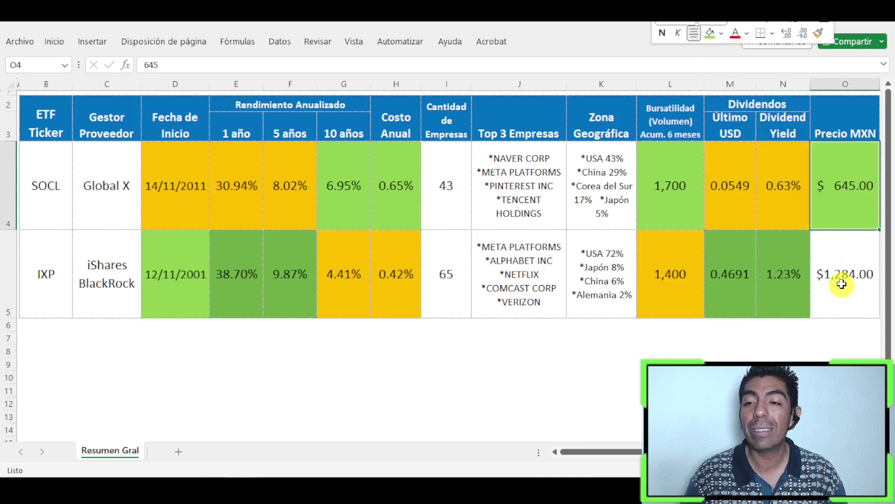
pyautogui.click(842, 284)
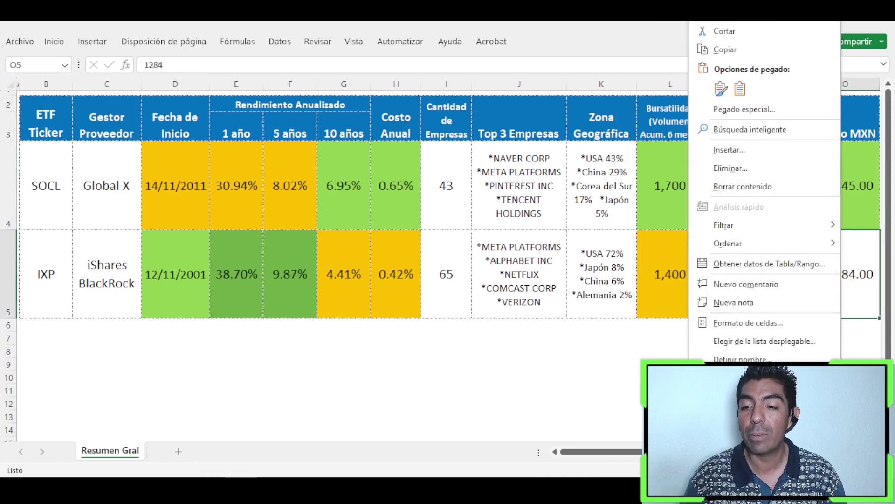
pyautogui.click(718, 373)
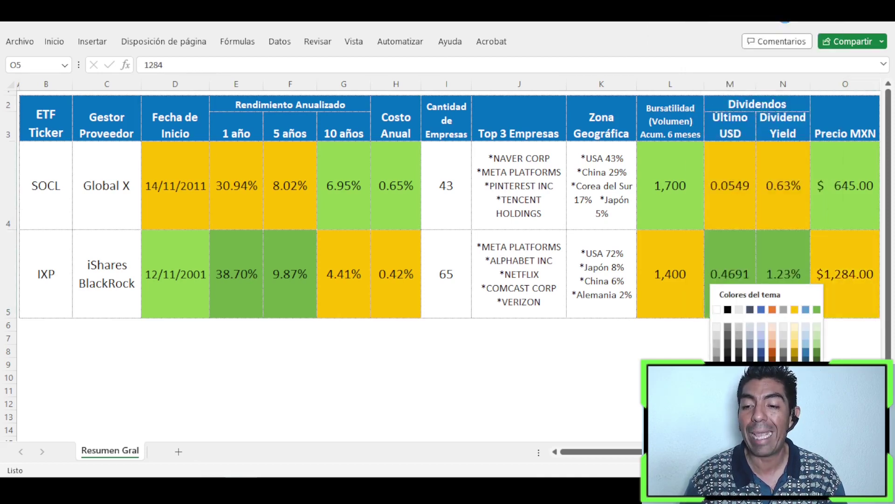
pyautogui.press('Escape')
pyautogui.click(783, 364)
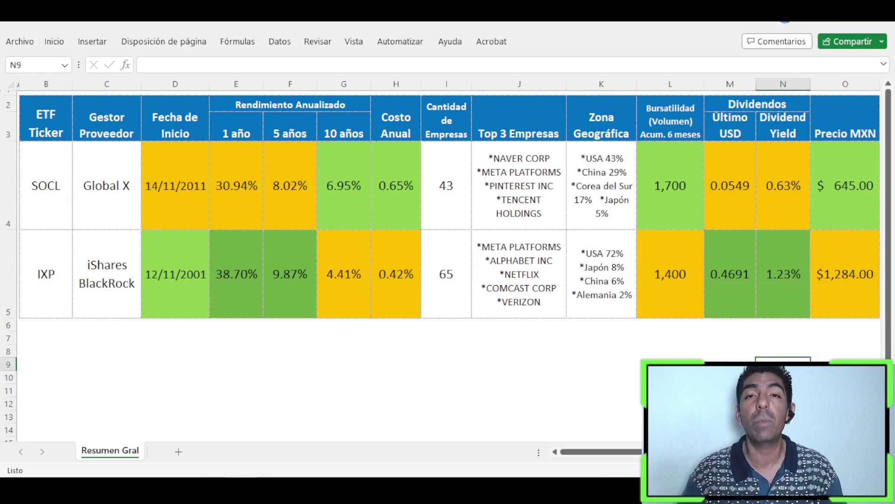